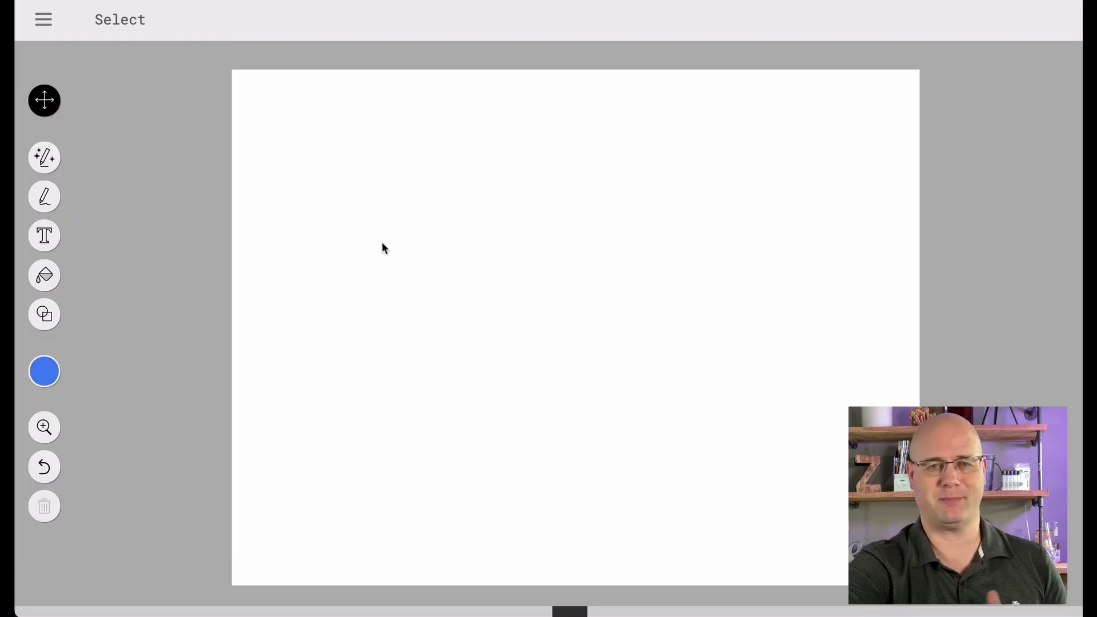
# Step: Sketch a bicycle (two wheels, frame, handlebar) in AutoDraw and swap in the suggested clip-art bicycle
pyautogui.click(45, 160)
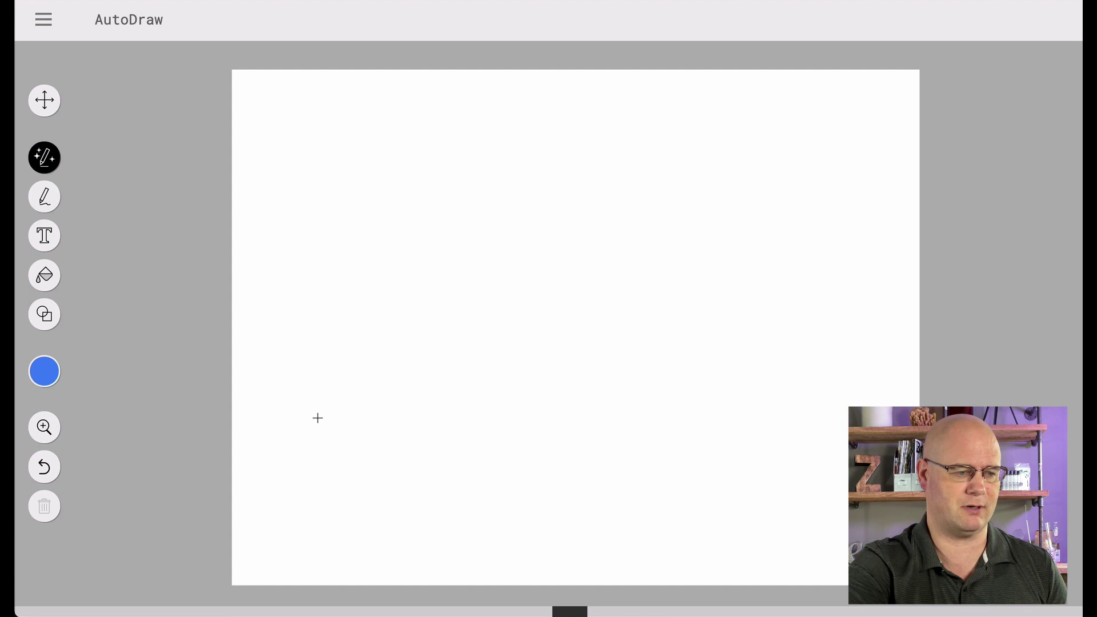
pyautogui.moveTo(369, 334)
pyautogui.mouseDown()
pyautogui.moveTo(411, 408)
pyautogui.moveTo(407, 350)
pyautogui.moveTo(384, 339)
pyautogui.mouseUp()
pyautogui.moveTo(545, 345)
pyautogui.mouseDown()
pyautogui.moveTo(511, 353)
pyautogui.moveTo(540, 417)
pyautogui.moveTo(581, 394)
pyautogui.moveTo(553, 359)
pyautogui.moveTo(529, 348)
pyautogui.mouseUp()
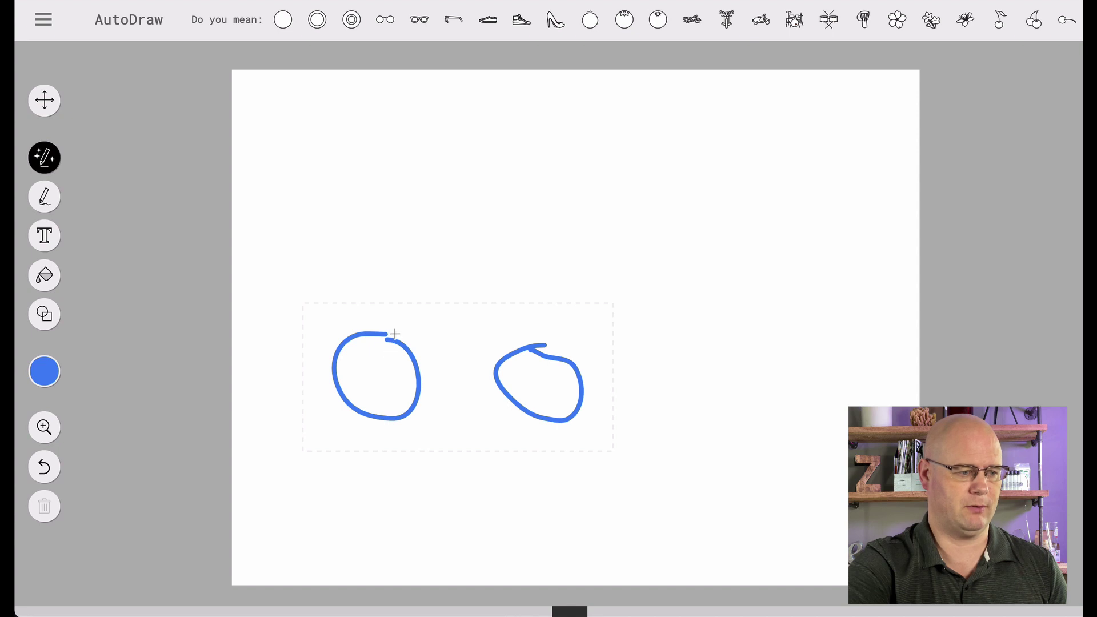
pyautogui.moveTo(391, 357); pyautogui.dragTo(405, 270)
pyautogui.moveTo(402, 309)
pyautogui.mouseDown()
pyautogui.moveTo(530, 322)
pyautogui.moveTo(532, 366)
pyautogui.mouseUp()
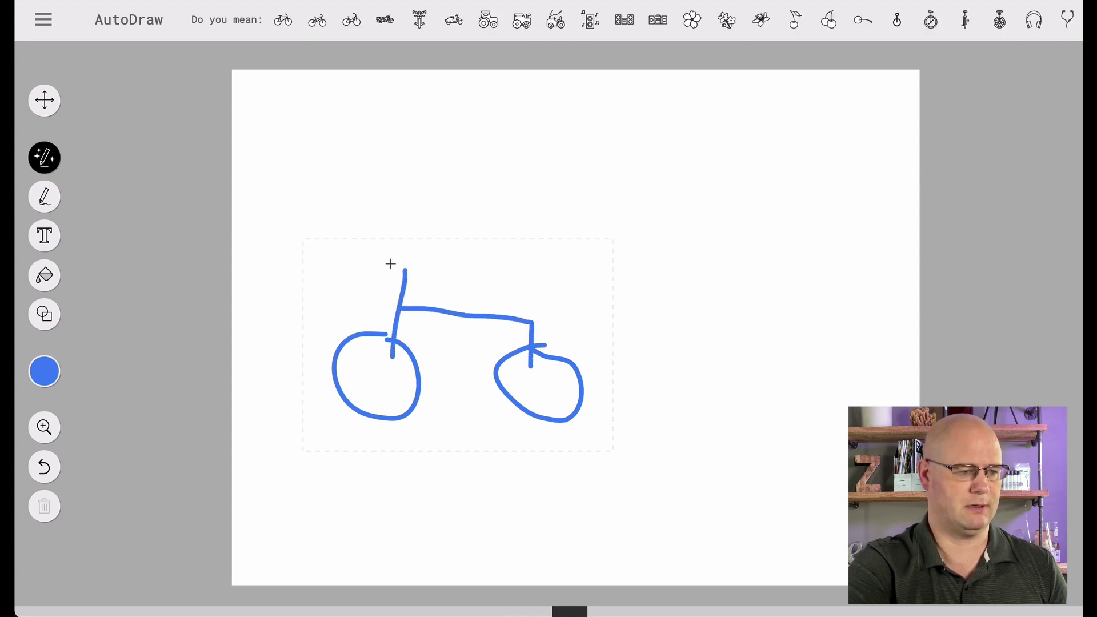
pyautogui.moveTo(391, 264); pyautogui.dragTo(442, 264)
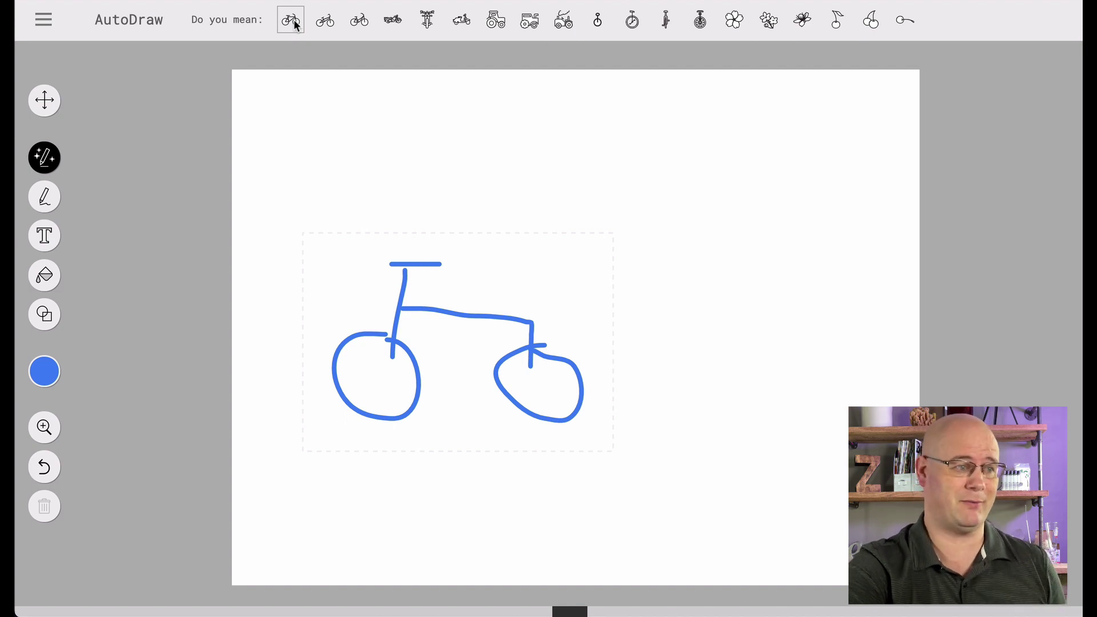
pyautogui.click(295, 22)
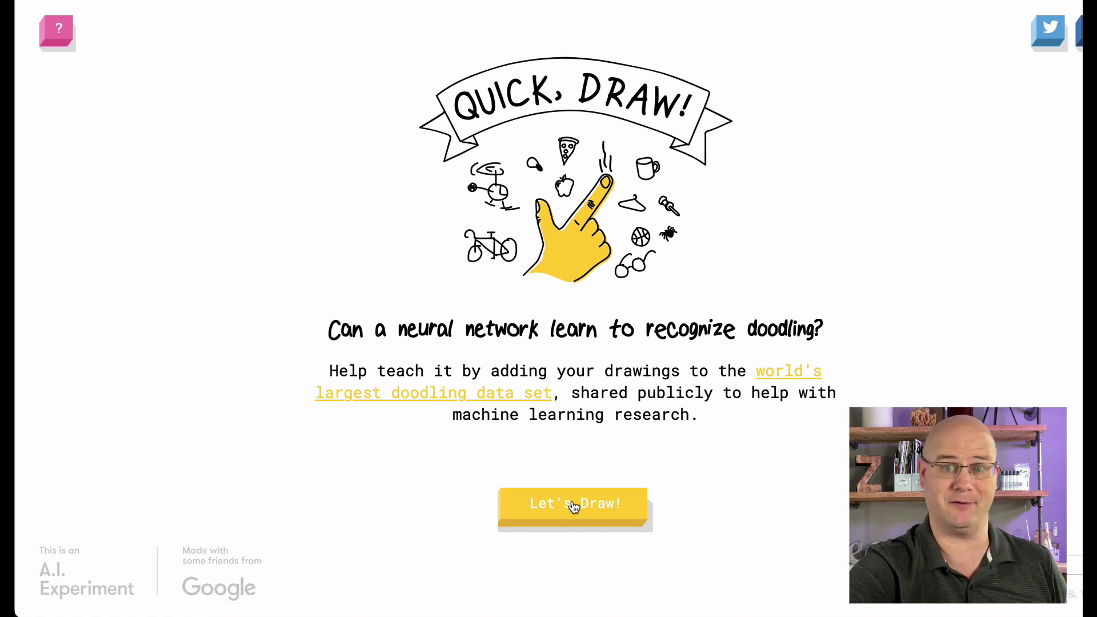
# Step: Start the game and draw an anvil's base, curved top, edge and horn before time runs out
pyautogui.click(573, 504)
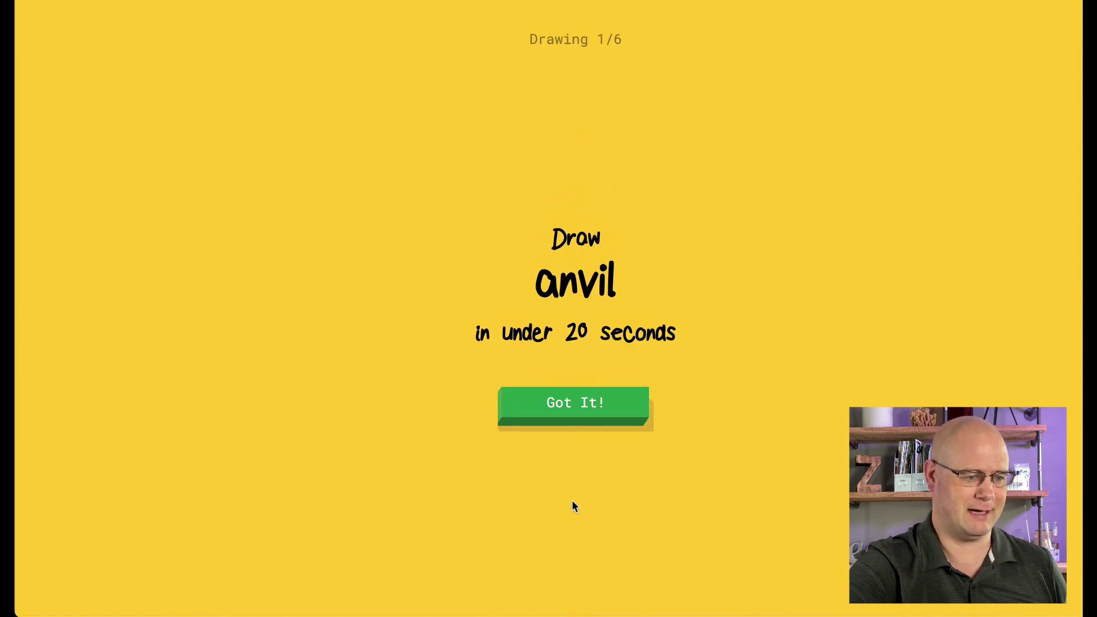
pyautogui.click(568, 408)
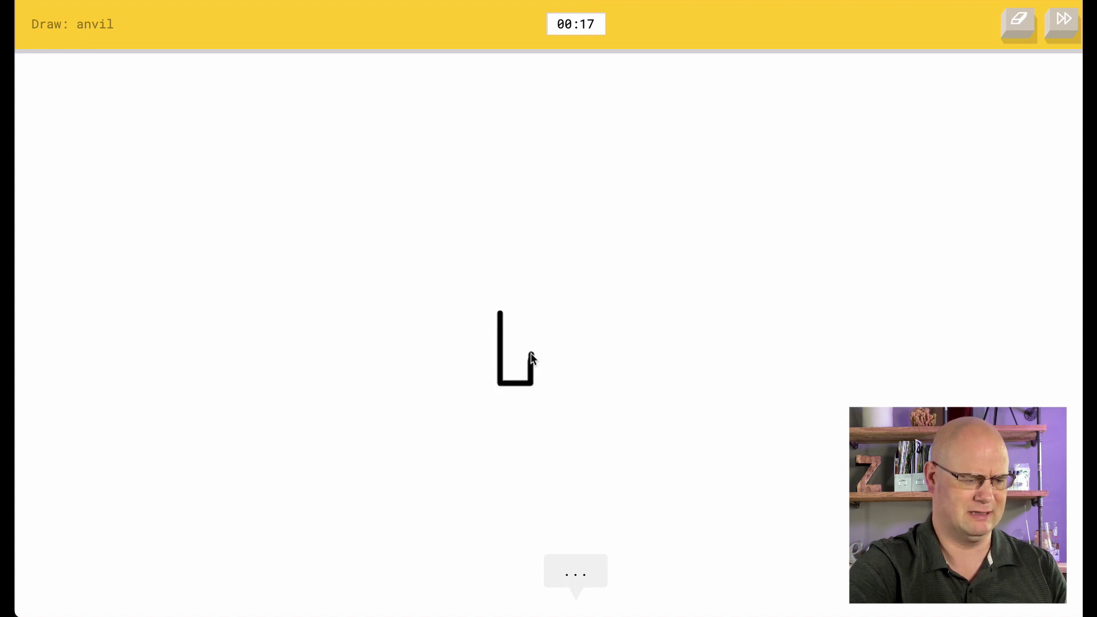
pyautogui.moveTo(536, 363); pyautogui.dragTo(626, 344)
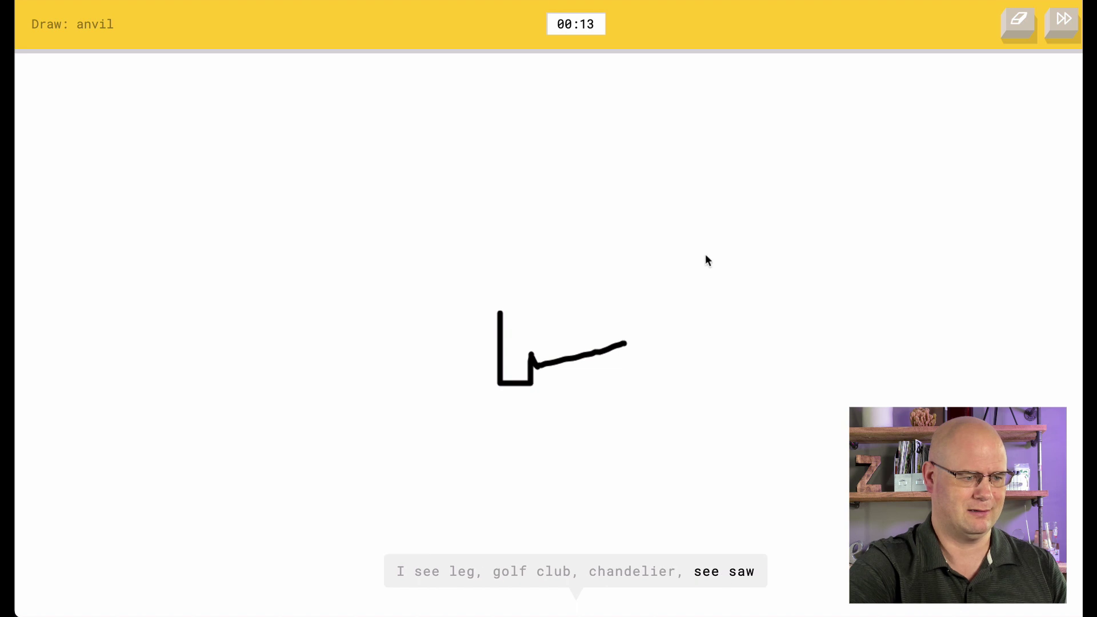
pyautogui.moveTo(499, 312); pyautogui.dragTo(667, 302)
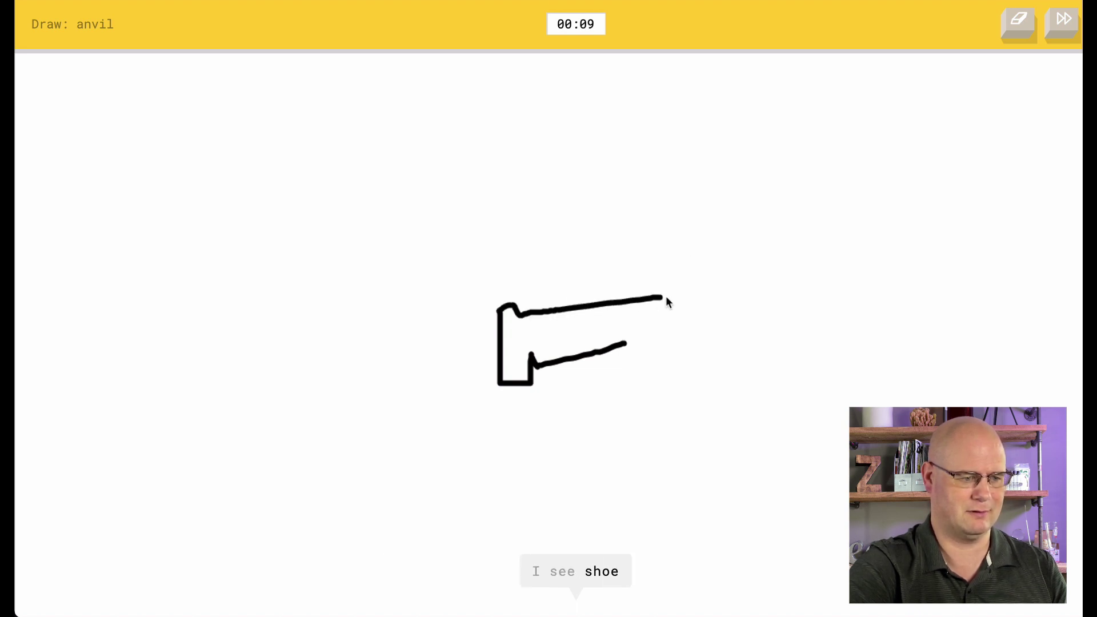
pyautogui.moveTo(637, 231)
pyautogui.mouseDown()
pyautogui.moveTo(636, 254)
pyautogui.moveTo(659, 256)
pyautogui.moveTo(659, 210)
pyautogui.moveTo(640, 238)
pyautogui.moveTo(789, 232)
pyautogui.mouseUp()
pyautogui.moveTo(564, 254)
pyautogui.mouseDown()
pyautogui.moveTo(574, 314)
pyautogui.moveTo(538, 295)
pyautogui.moveTo(588, 311)
pyautogui.moveTo(603, 264)
pyautogui.mouseUp()
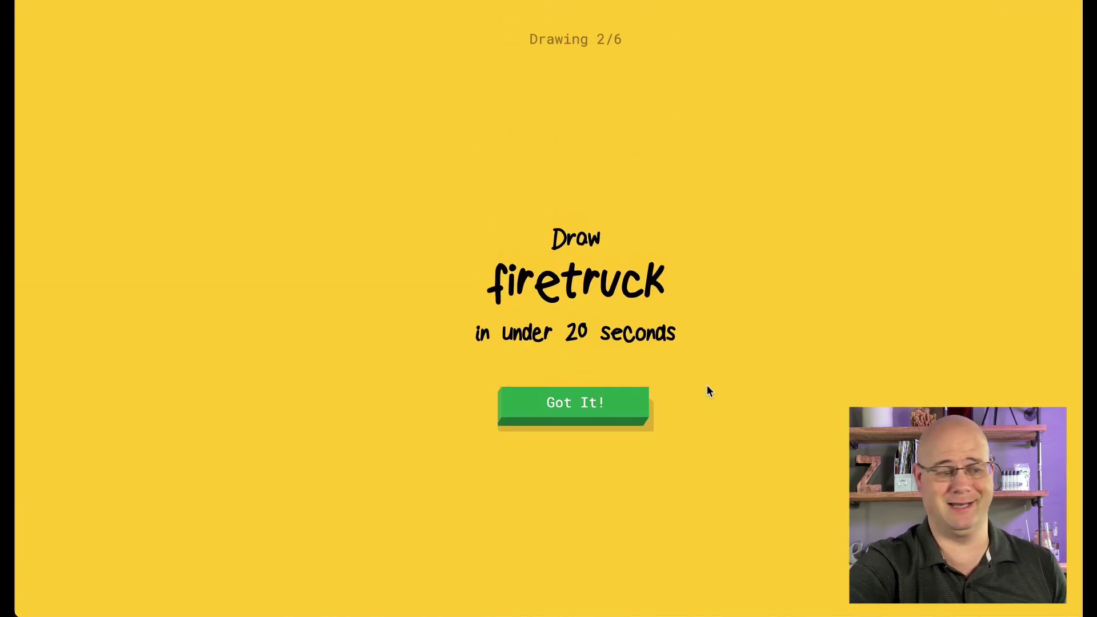
# Step: Begin the firetruck round and draw the truck's cab with a window
pyautogui.click(574, 407)
pyautogui.moveTo(358, 278); pyautogui.dragTo(359, 426)
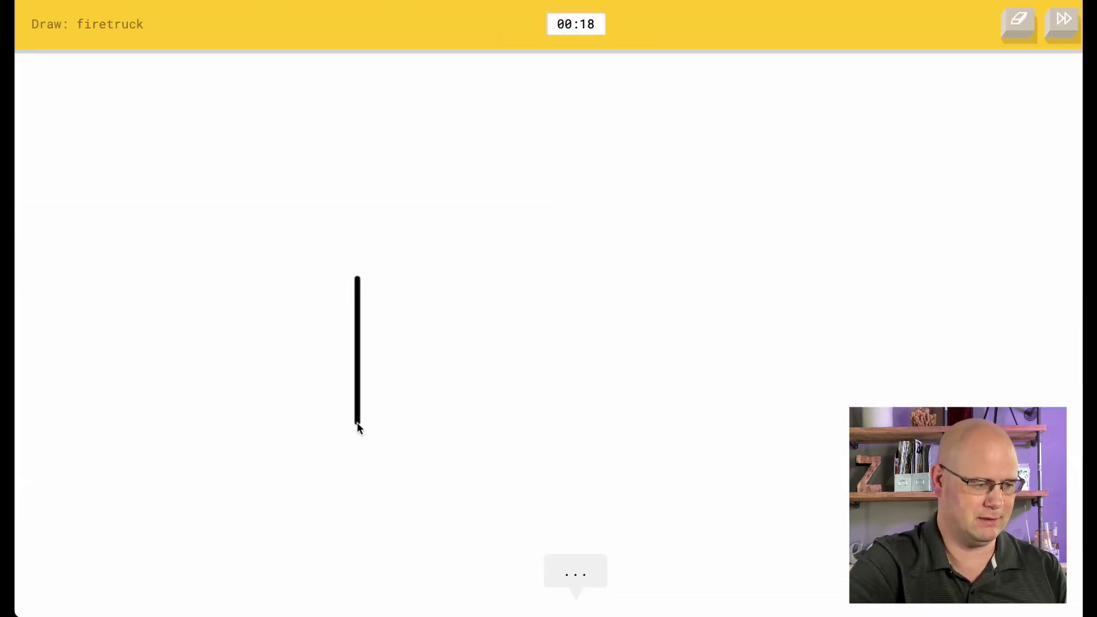
pyautogui.moveTo(461, 420)
pyautogui.mouseDown()
pyautogui.moveTo(445, 286)
pyautogui.moveTo(338, 288)
pyautogui.mouseUp()
pyautogui.moveTo(358, 337)
pyautogui.mouseDown()
pyautogui.moveTo(386, 334)
pyautogui.moveTo(389, 280)
pyautogui.mouseUp()
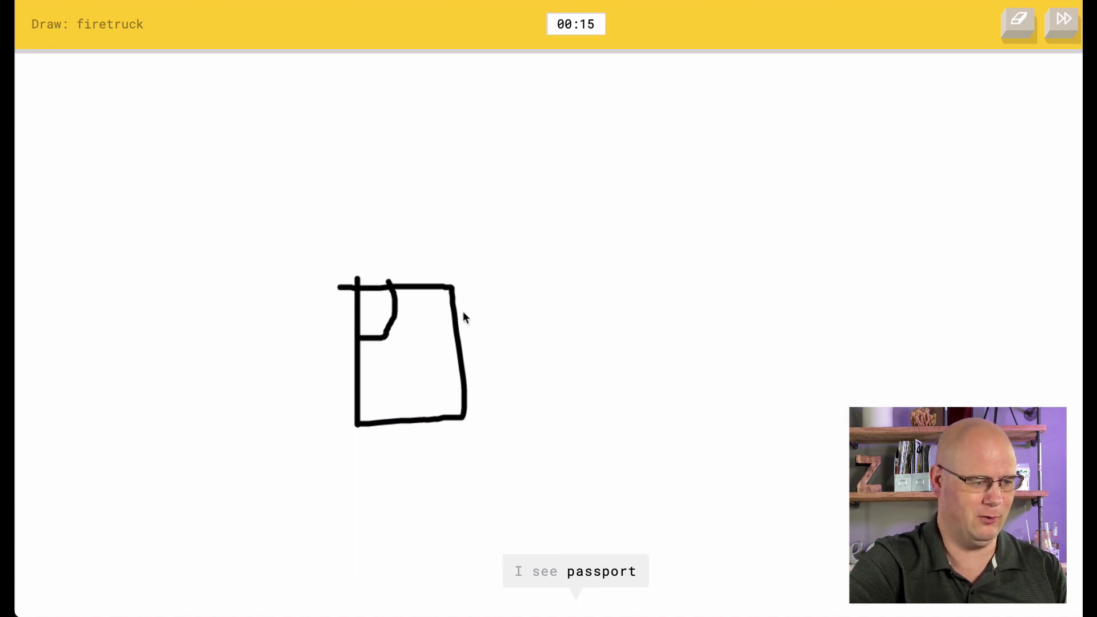
# Step: Add the truck body, a ladder with rungs and wheels until the firetruck is recognized
pyautogui.moveTo(453, 294)
pyautogui.mouseDown()
pyautogui.moveTo(686, 306)
pyautogui.moveTo(667, 421)
pyautogui.moveTo(465, 411)
pyautogui.mouseUp()
pyautogui.moveTo(463, 293)
pyautogui.mouseDown()
pyautogui.moveTo(462, 251)
pyautogui.moveTo(770, 247)
pyautogui.moveTo(756, 275)
pyautogui.moveTo(464, 272)
pyautogui.mouseUp()
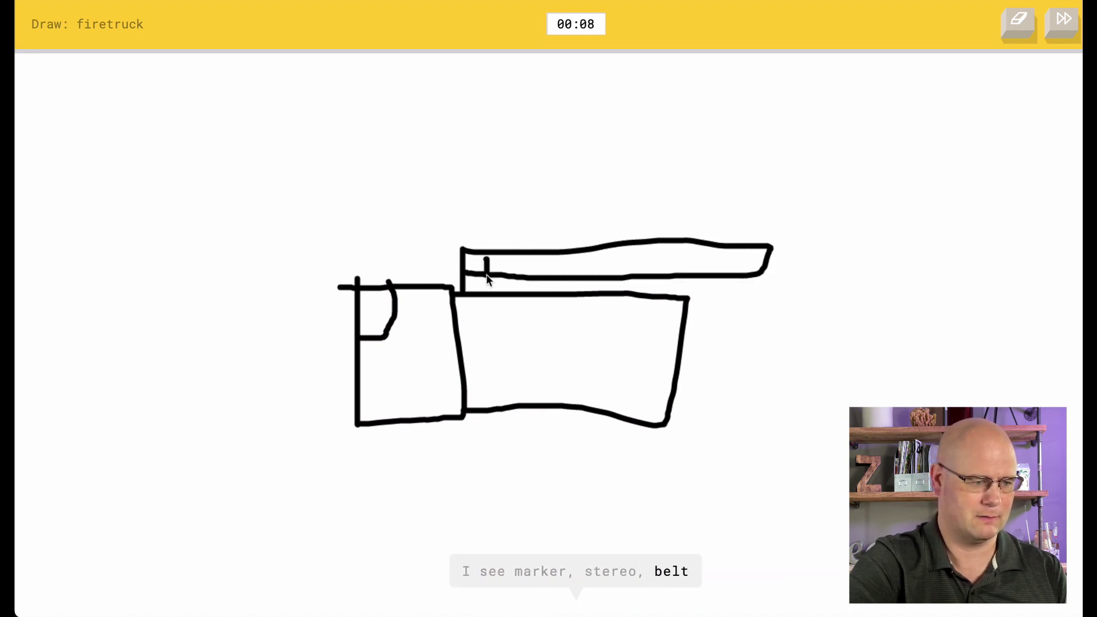
pyautogui.moveTo(560, 264); pyautogui.dragTo(558, 278)
pyautogui.moveTo(607, 247); pyautogui.dragTo(606, 289)
pyautogui.moveTo(413, 405)
pyautogui.mouseDown()
pyautogui.moveTo(395, 449)
pyautogui.moveTo(432, 447)
pyautogui.moveTo(410, 407)
pyautogui.mouseUp()
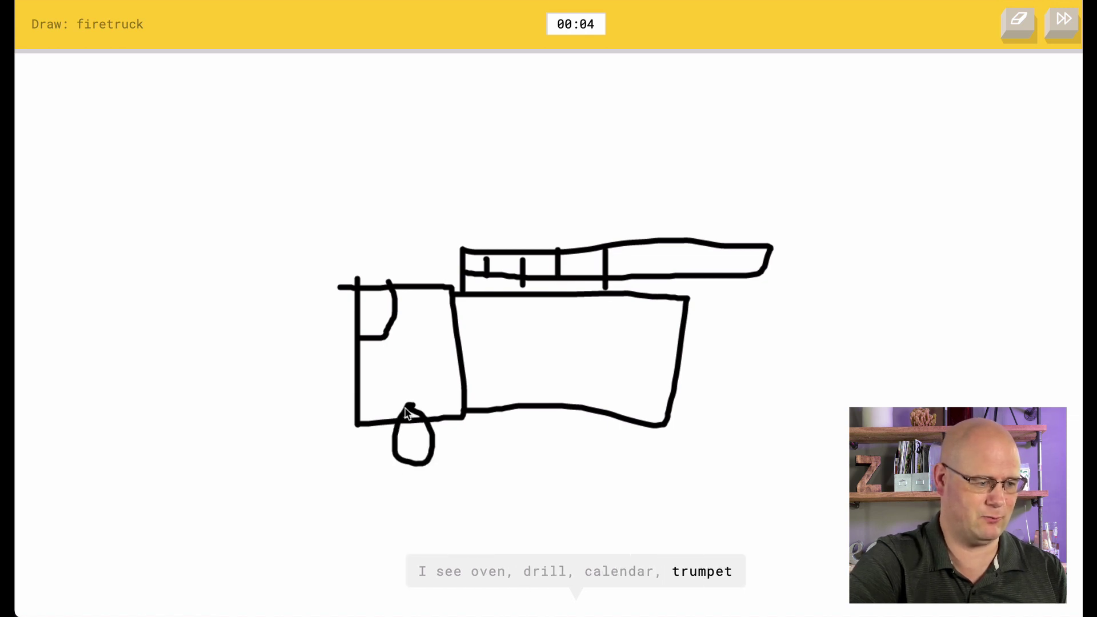
pyautogui.moveTo(619, 439)
pyautogui.mouseDown()
pyautogui.moveTo(640, 452)
pyautogui.moveTo(631, 403)
pyautogui.mouseUp()
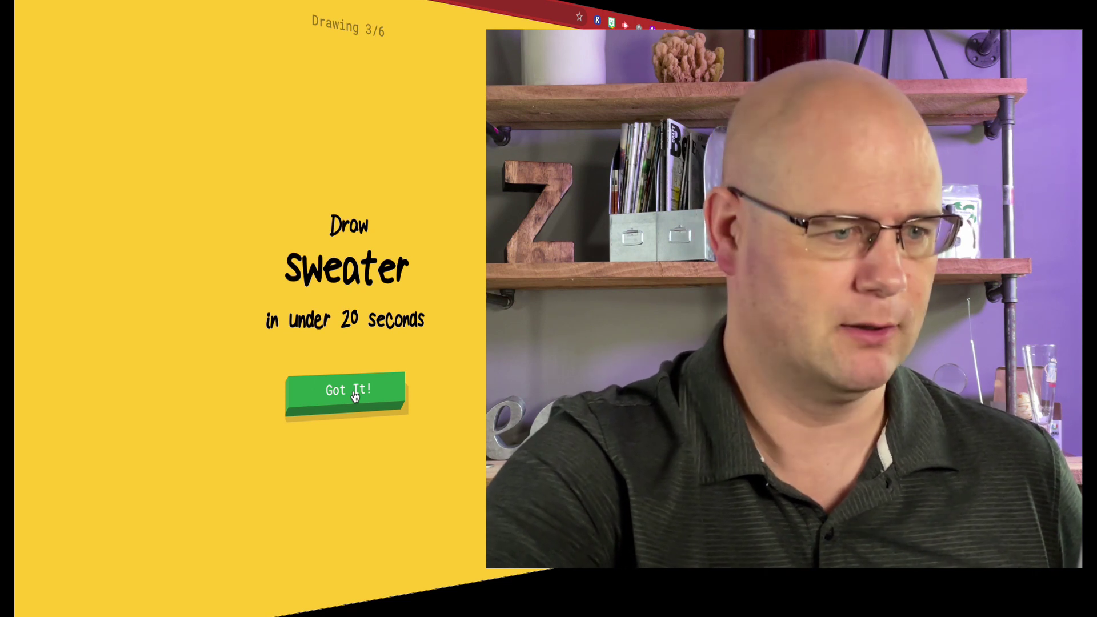
# Step: Draw a sweater with body, sleeves and a neckline
pyautogui.click(354, 395)
pyautogui.moveTo(454, 364)
pyautogui.mouseDown()
pyautogui.moveTo(387, 472)
pyautogui.moveTo(355, 440)
pyautogui.moveTo(469, 271)
pyautogui.moveTo(698, 265)
pyautogui.moveTo(813, 451)
pyautogui.moveTo(749, 488)
pyautogui.moveTo(663, 354)
pyautogui.moveTo(665, 541)
pyautogui.moveTo(457, 537)
pyautogui.moveTo(453, 404)
pyautogui.moveTo(468, 345)
pyautogui.mouseUp()
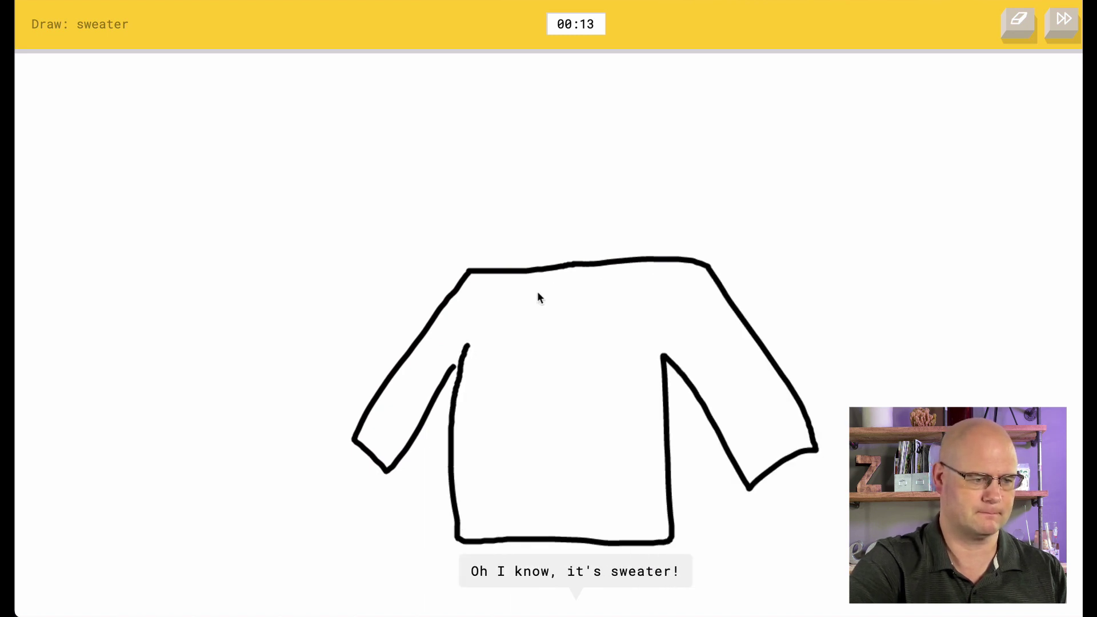
pyautogui.moveTo(536, 272)
pyautogui.mouseDown()
pyautogui.moveTo(551, 294)
pyautogui.moveTo(607, 273)
pyautogui.mouseUp()
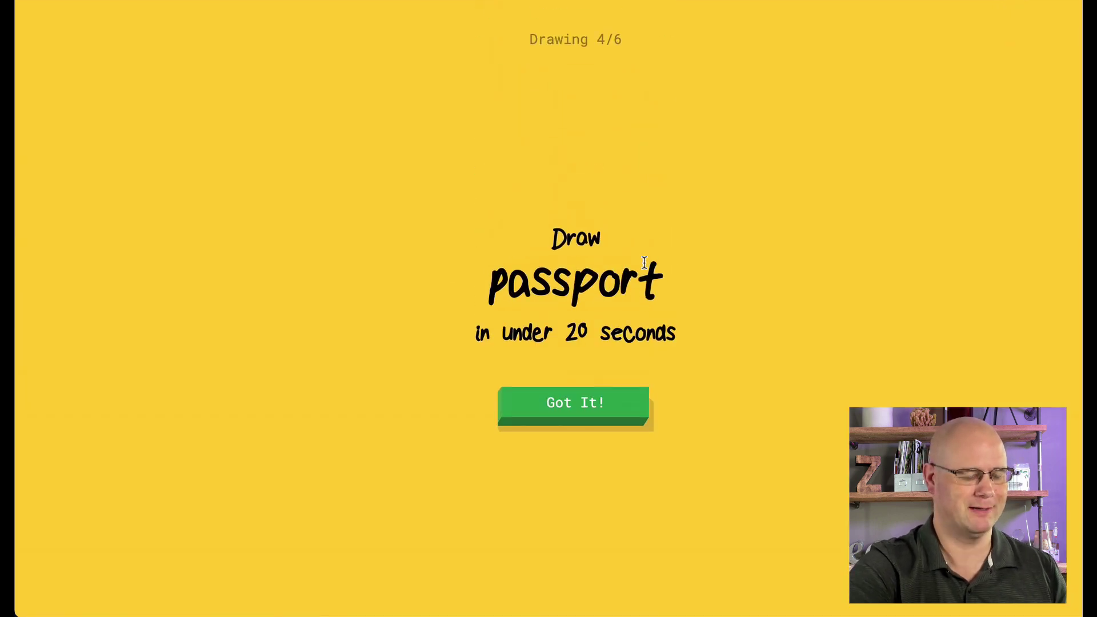
# Step: Draw the passport doodle with a vertical and a horizontal stroke until time runs out
pyautogui.click(583, 407)
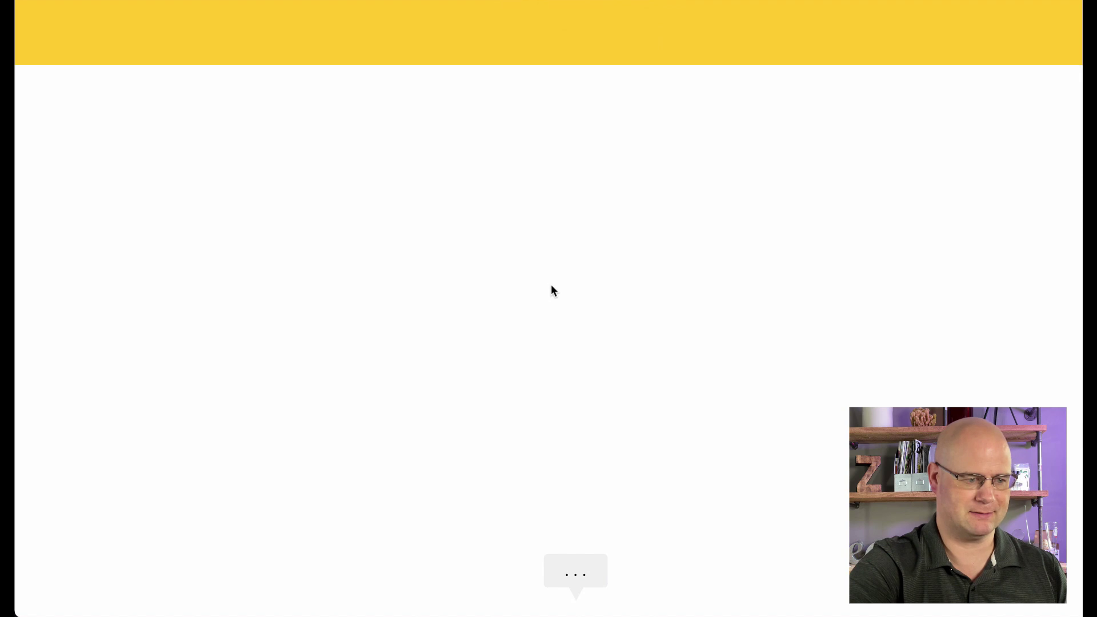
pyautogui.moveTo(474, 241)
pyautogui.mouseDown()
pyautogui.moveTo(459, 430)
pyautogui.moveTo(581, 424)
pyautogui.moveTo(662, 507)
pyautogui.moveTo(692, 362)
pyautogui.moveTo(725, 274)
pyautogui.moveTo(622, 252)
pyautogui.moveTo(585, 430)
pyautogui.mouseUp()
pyautogui.moveTo(619, 255); pyautogui.dragTo(543, 255)
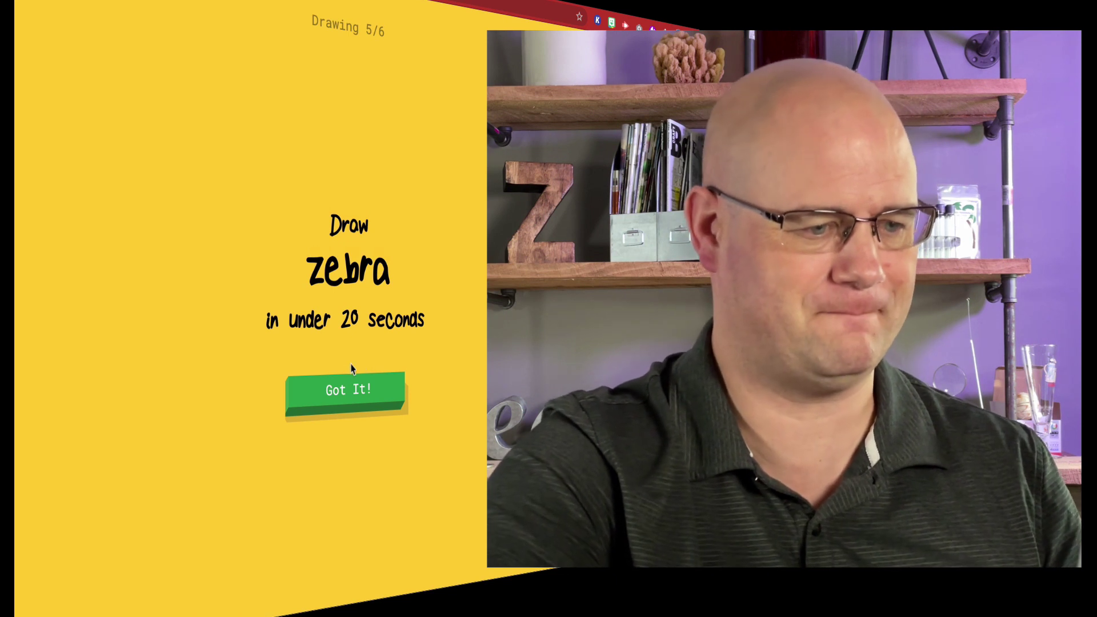
# Step: Draw a zebra with head, ear, back, legs, belly, eye dot and a body stripe
pyautogui.click(338, 394)
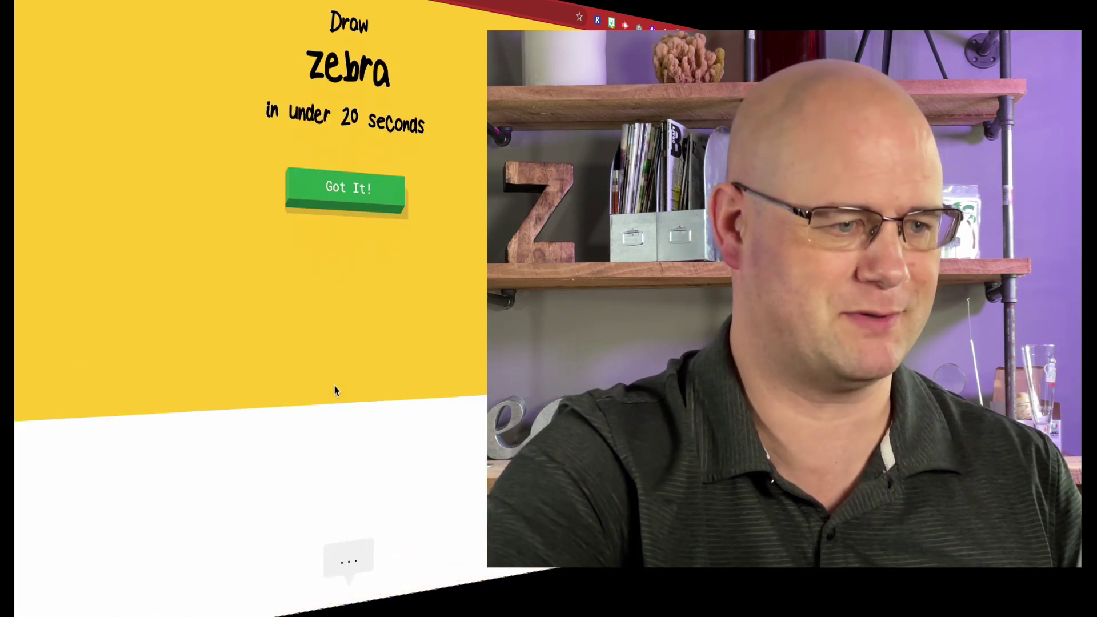
pyautogui.moveTo(468, 379)
pyautogui.mouseDown()
pyautogui.moveTo(422, 341)
pyautogui.moveTo(360, 314)
pyautogui.moveTo(413, 282)
pyautogui.moveTo(456, 288)
pyautogui.moveTo(464, 247)
pyautogui.mouseUp()
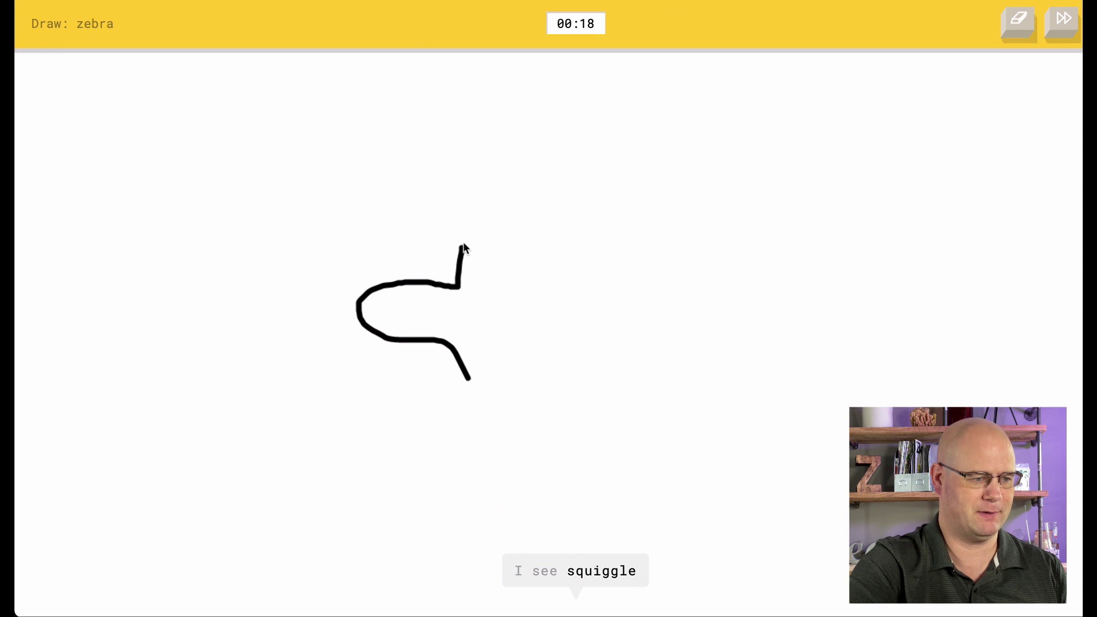
pyautogui.moveTo(480, 293); pyautogui.dragTo(531, 324)
pyautogui.moveTo(595, 353)
pyautogui.mouseDown()
pyautogui.moveTo(730, 383)
pyautogui.moveTo(763, 409)
pyautogui.moveTo(769, 500)
pyautogui.moveTo(720, 436)
pyautogui.moveTo(693, 448)
pyautogui.moveTo(667, 516)
pyautogui.mouseUp()
pyautogui.moveTo(633, 480)
pyautogui.mouseDown()
pyautogui.moveTo(630, 430)
pyautogui.moveTo(602, 445)
pyautogui.moveTo(568, 441)
pyautogui.moveTo(544, 500)
pyautogui.moveTo(537, 420)
pyautogui.moveTo(466, 407)
pyautogui.moveTo(468, 379)
pyautogui.mouseUp()
pyautogui.click(511, 353)
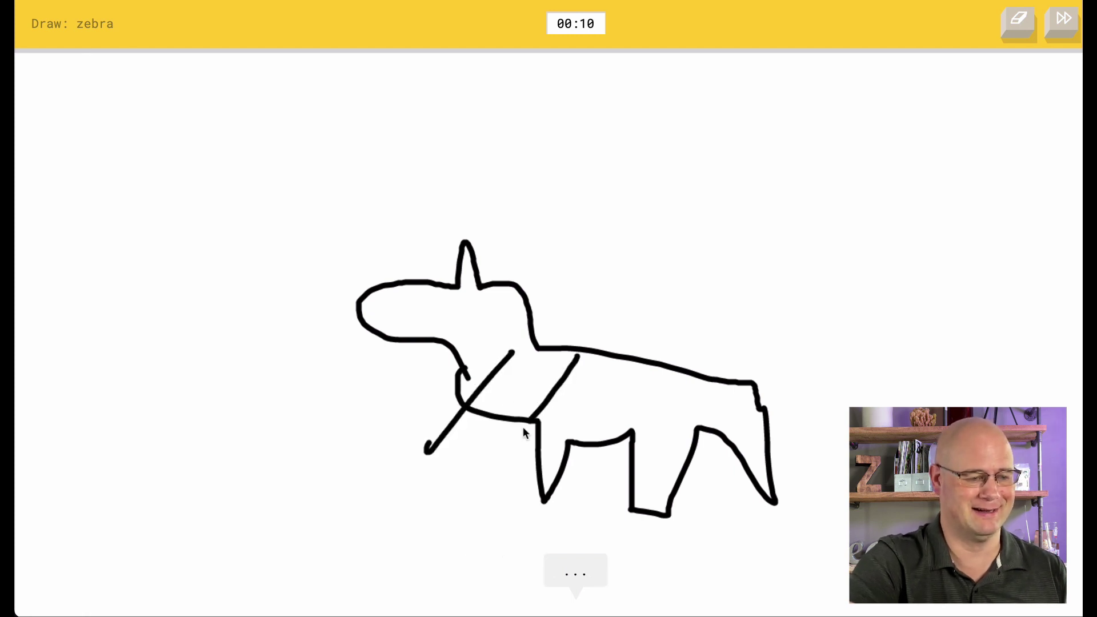
pyautogui.moveTo(524, 427); pyautogui.dragTo(666, 323)
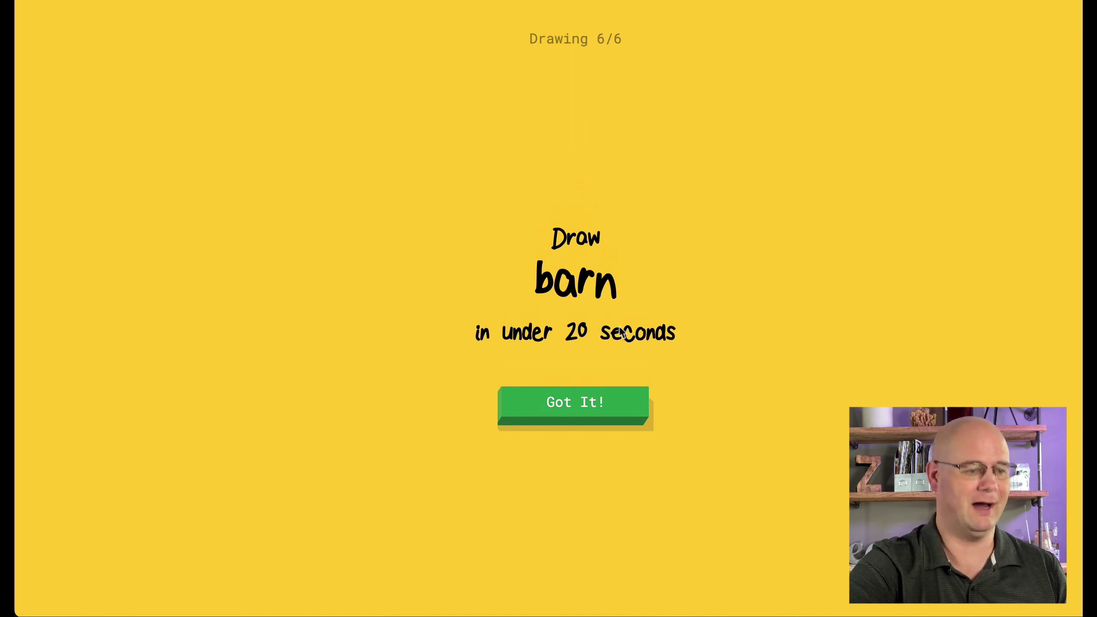
# Step: Draw a barn with left and right walls, a sloping roof and an X-marked door
pyautogui.click(595, 409)
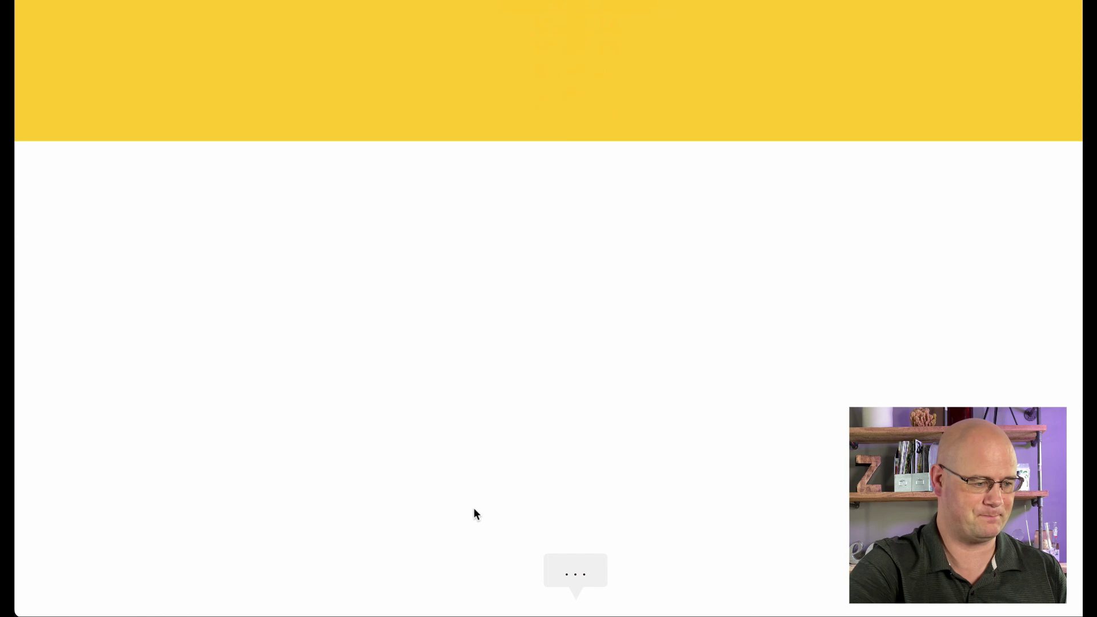
pyautogui.moveTo(475, 511); pyautogui.dragTo(480, 332)
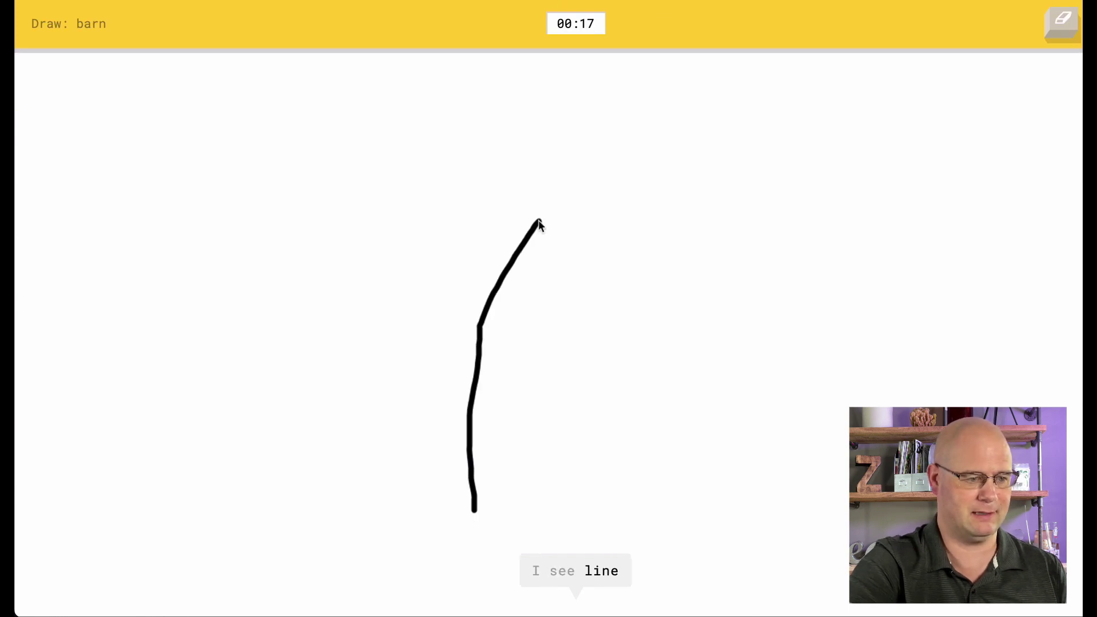
pyautogui.moveTo(539, 222); pyautogui.dragTo(624, 280)
pyautogui.moveTo(670, 332); pyautogui.dragTo(674, 501)
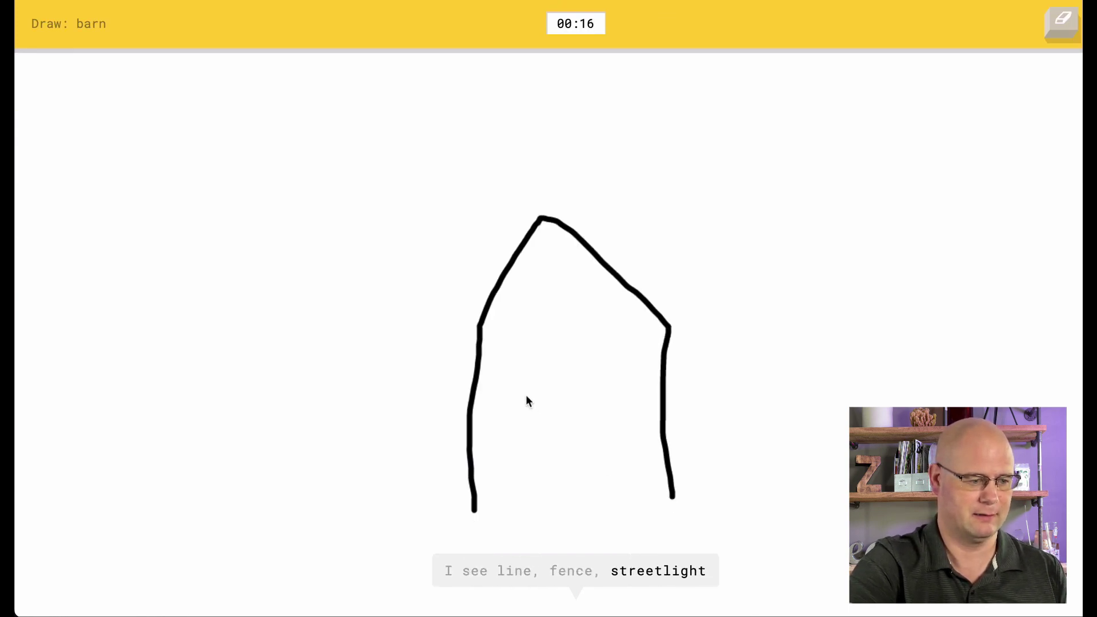
pyautogui.moveTo(526, 396); pyautogui.dragTo(614, 518)
pyautogui.moveTo(550, 463); pyautogui.dragTo(526, 495)
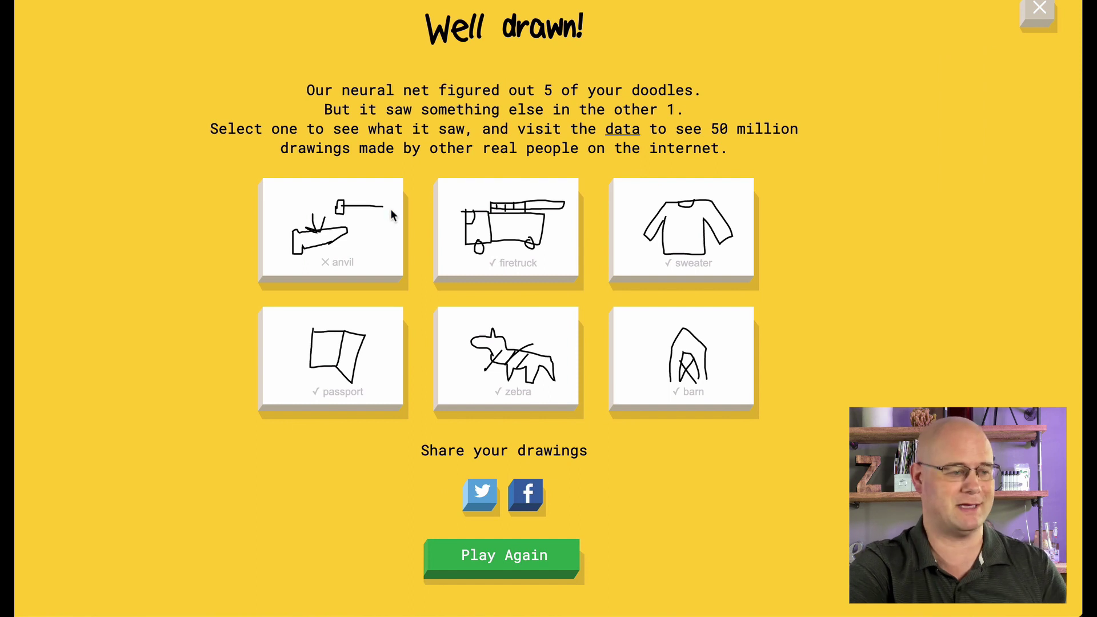
pyautogui.click(364, 232)
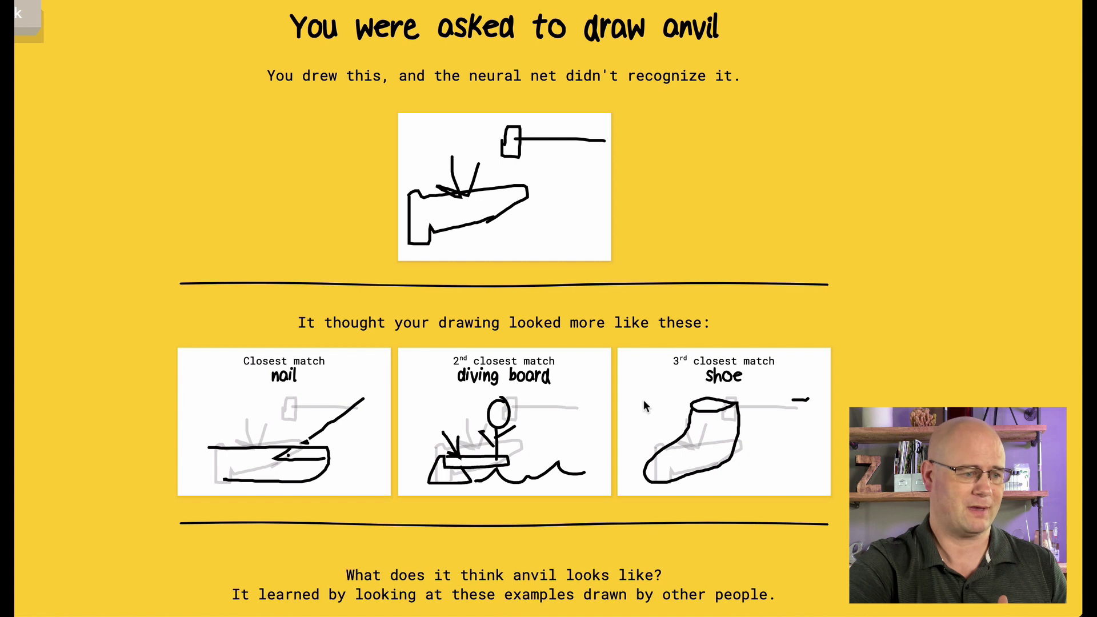
pyautogui.scroll(-3, 643, 399)
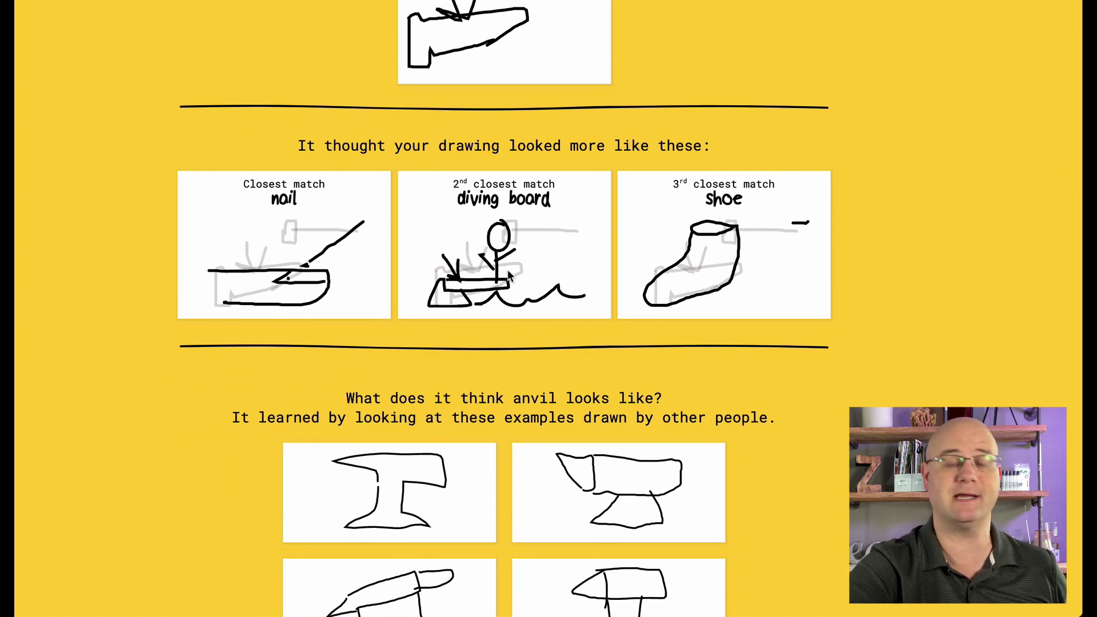
pyautogui.scroll(-6, 511, 275)
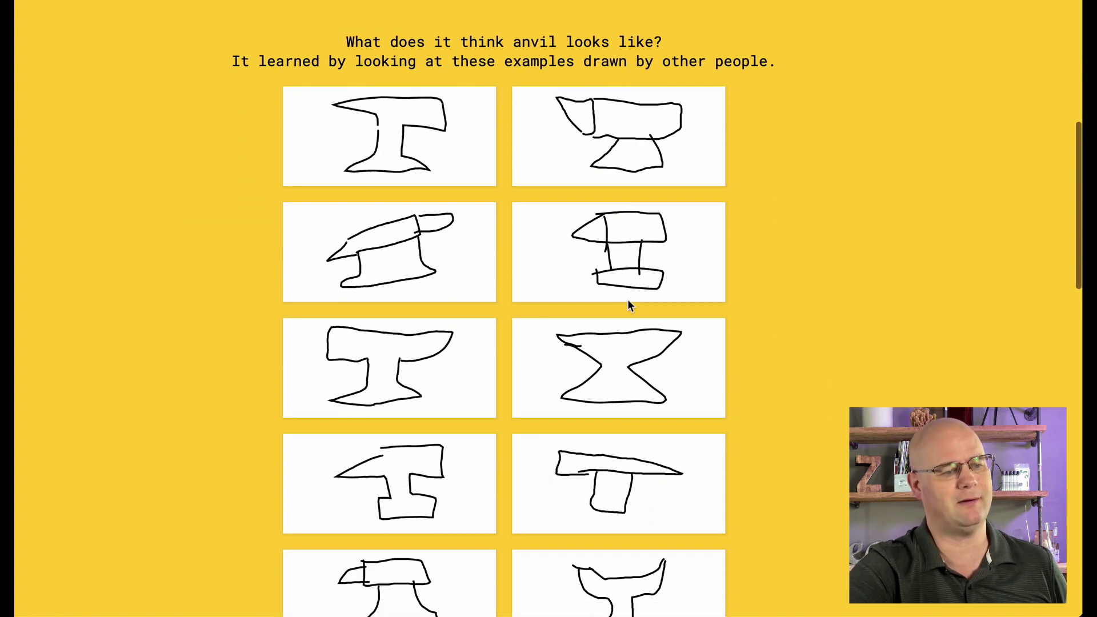
pyautogui.scroll(-9, 472, 273)
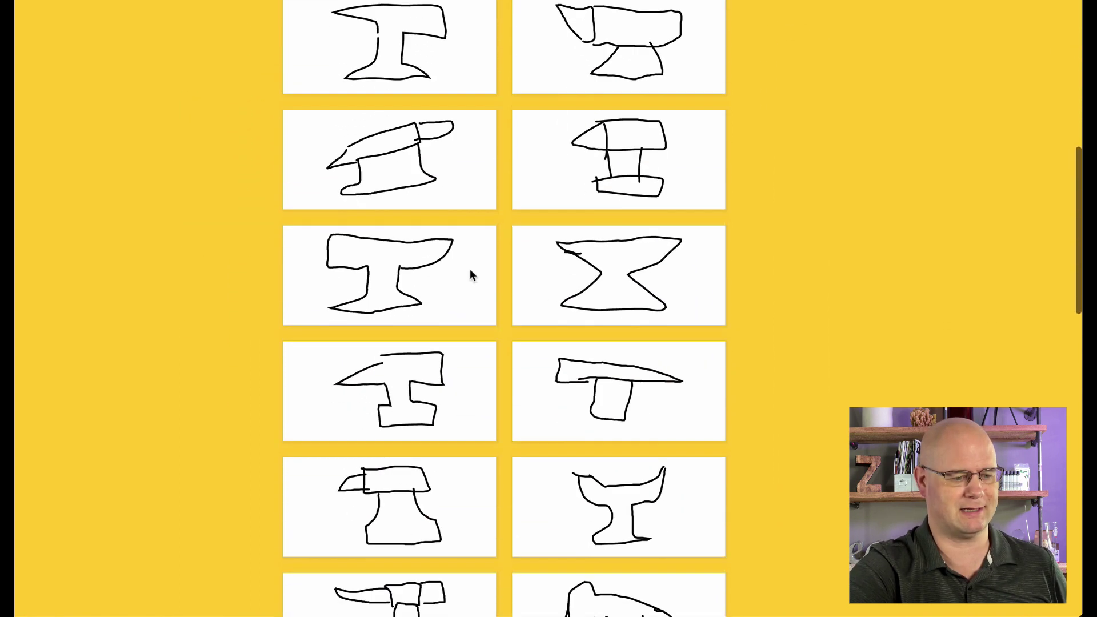
pyautogui.scroll(-8, 472, 274)
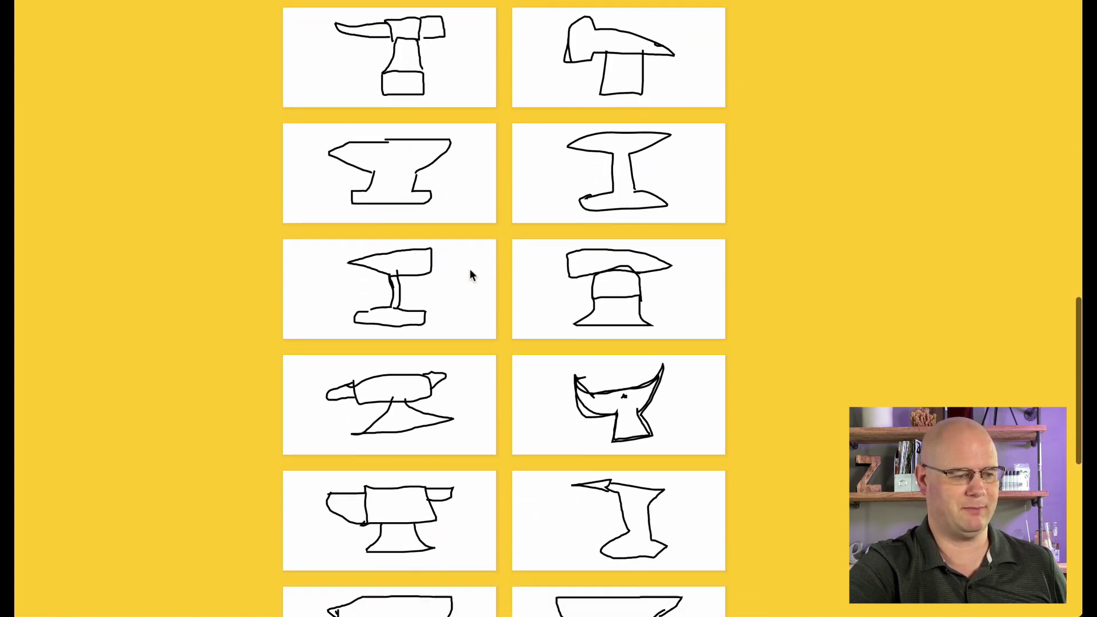
pyautogui.scroll(-4, 472, 275)
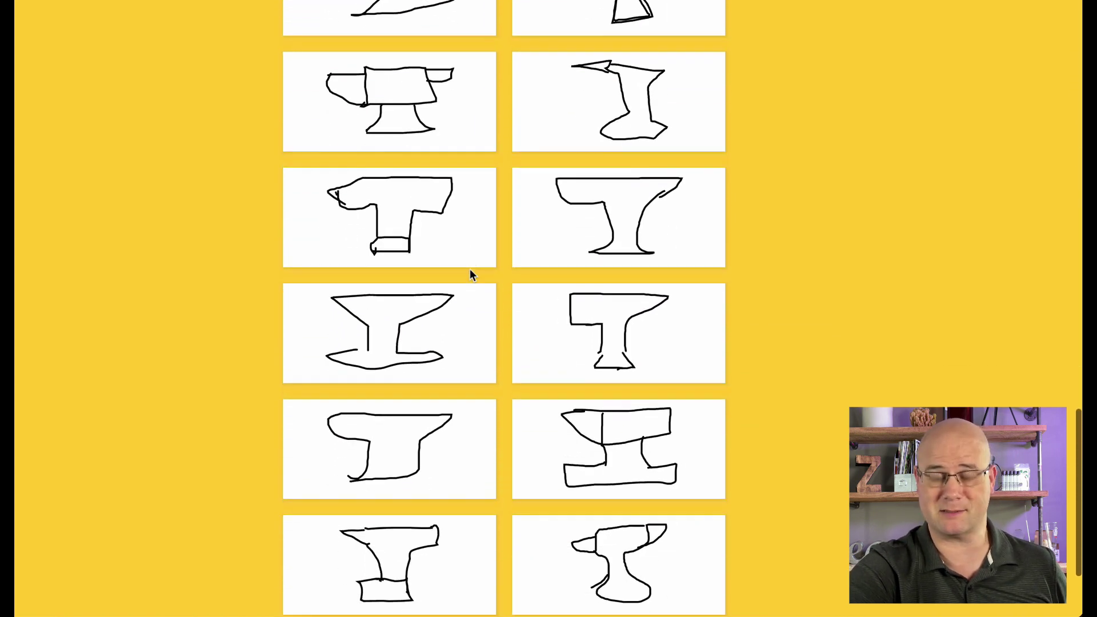
pyautogui.scroll(20, 472, 274)
pyautogui.scroll(2, 336, 130)
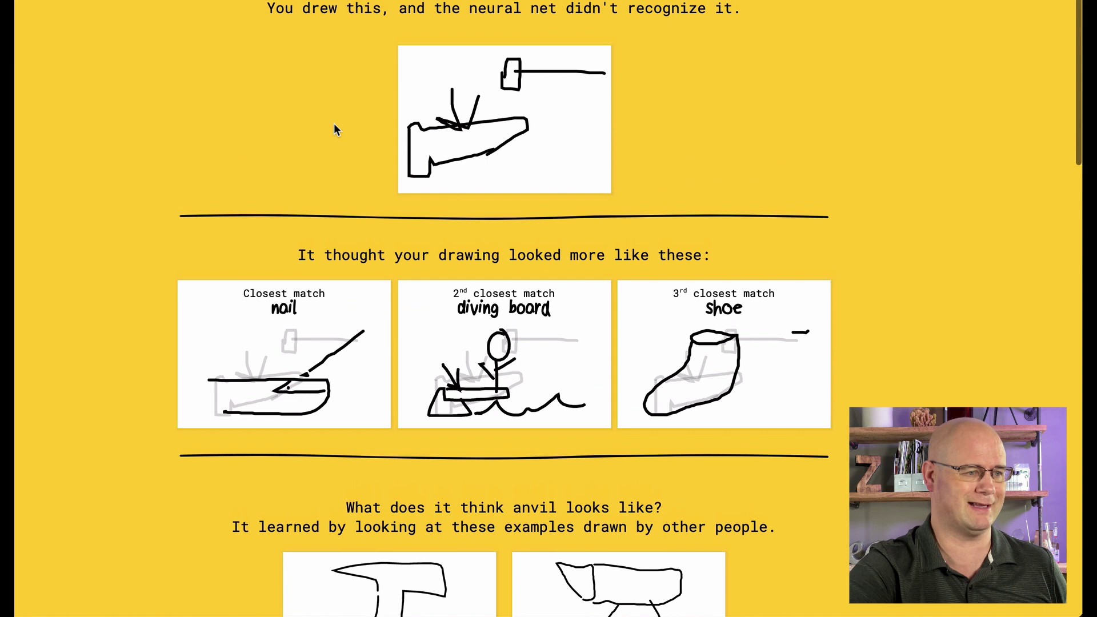
pyautogui.press('Escape')
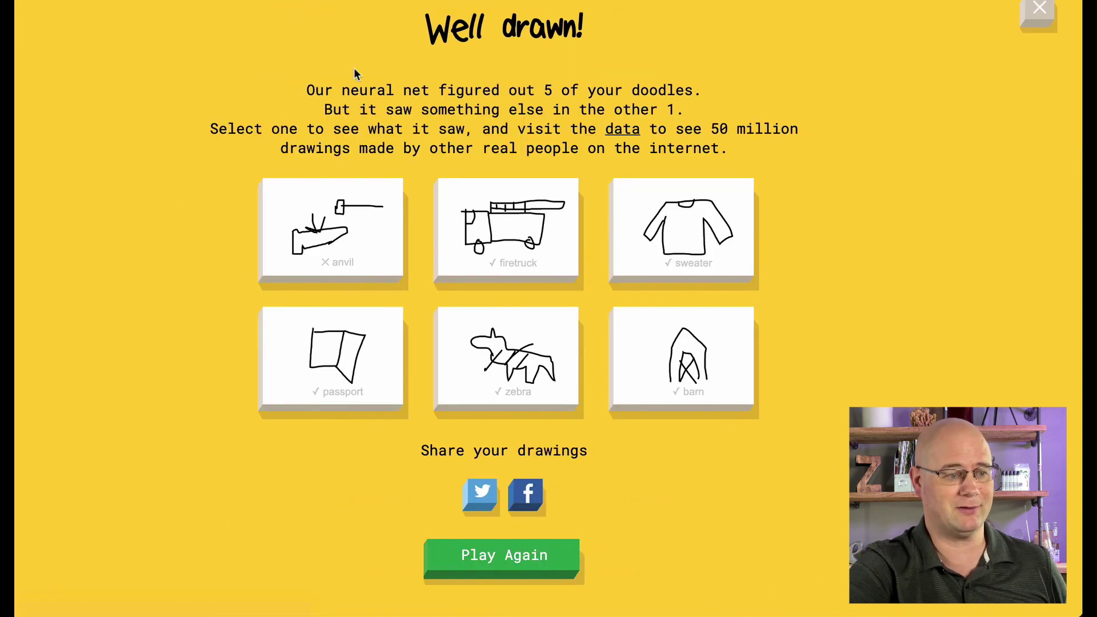